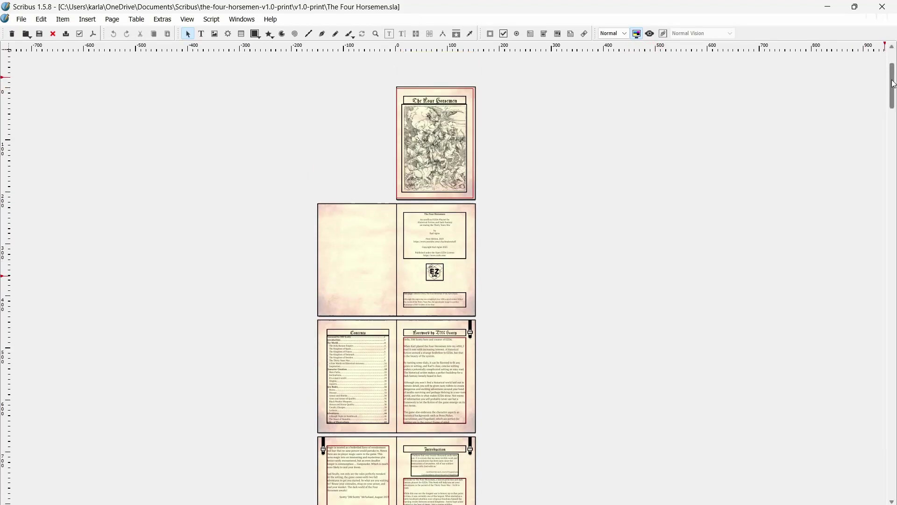
Step: Scroll down through the remaining spreads of The Four Horsemen book
left_click_drag(894, 85, 894, 140)
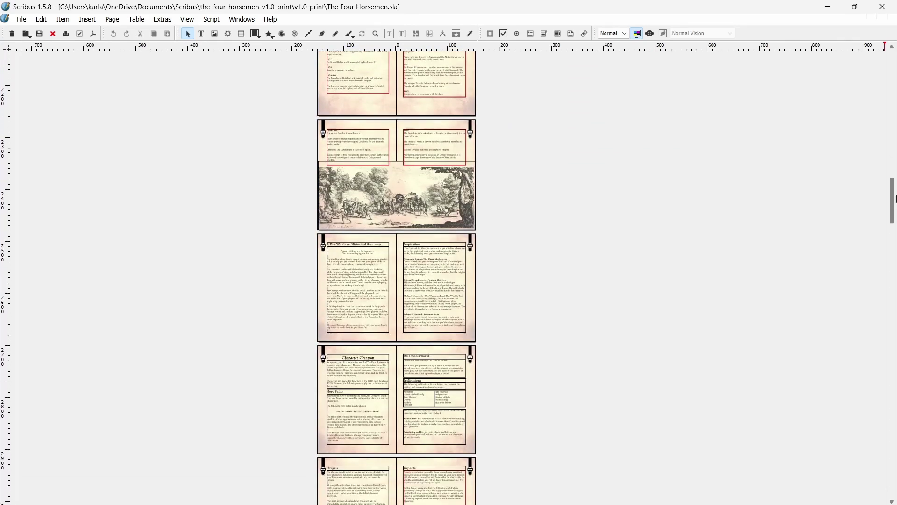
left_click_drag(894, 209, 894, 349)
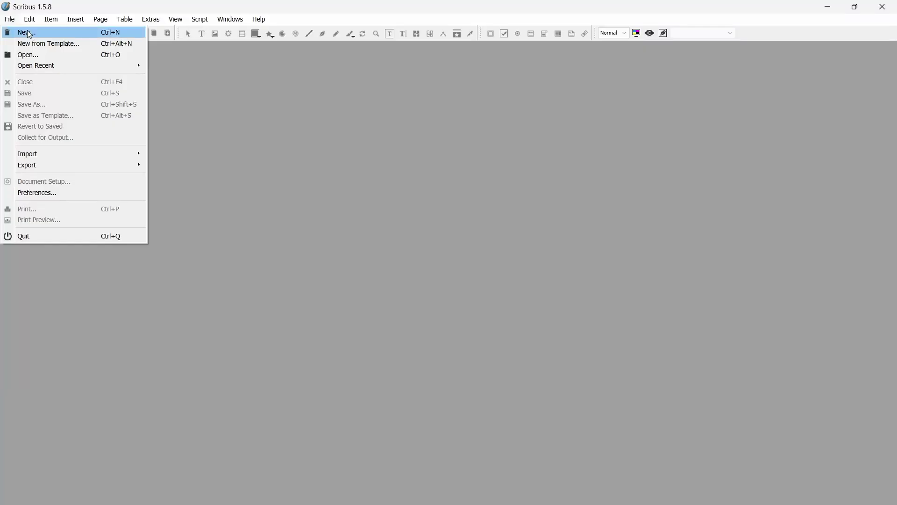
Step: Start a new document using facing pages and the A5 page size
left_click(29, 34)
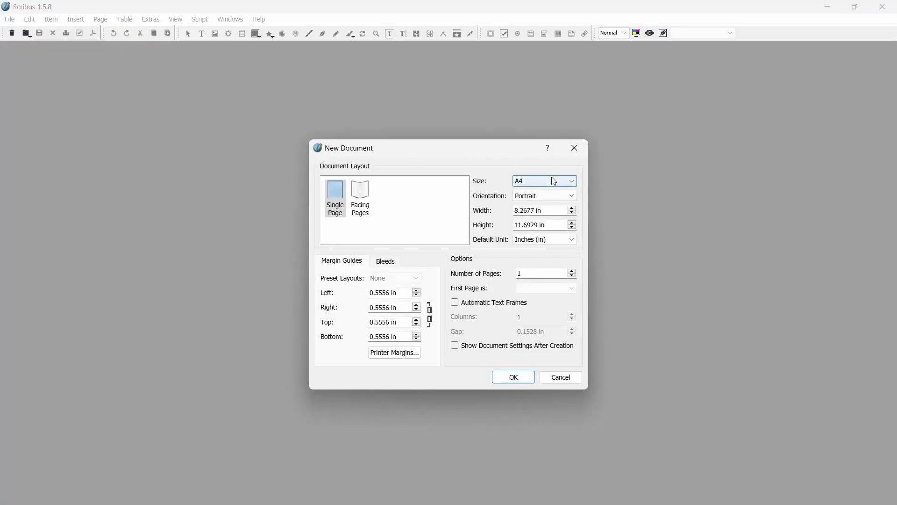
left_click(367, 196)
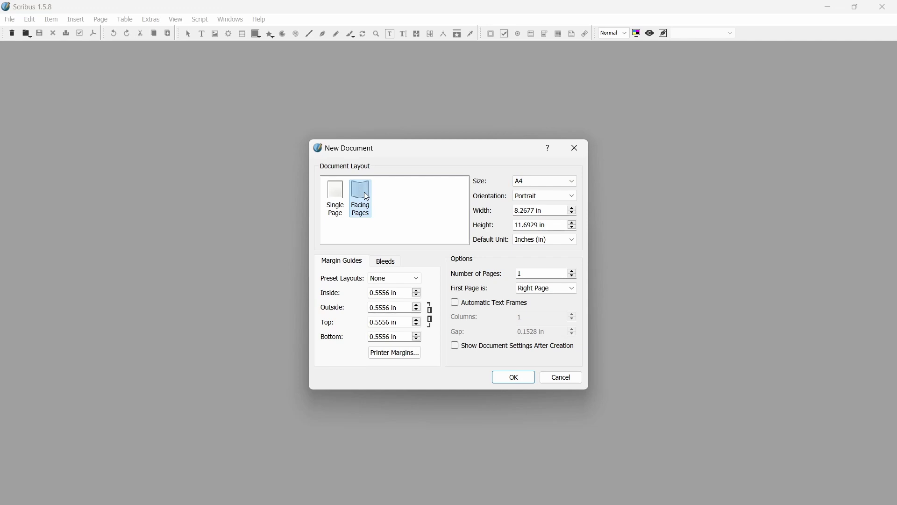
left_click(536, 180)
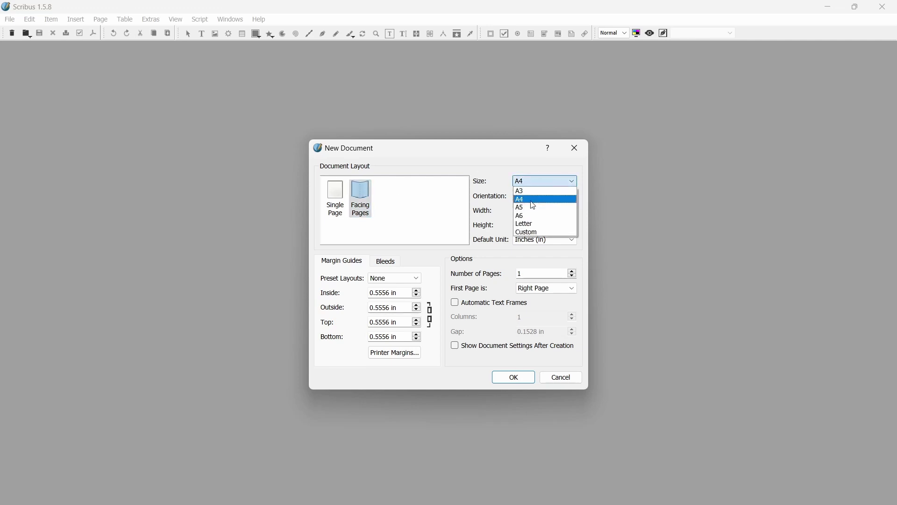
key("Escape")
key("Down")
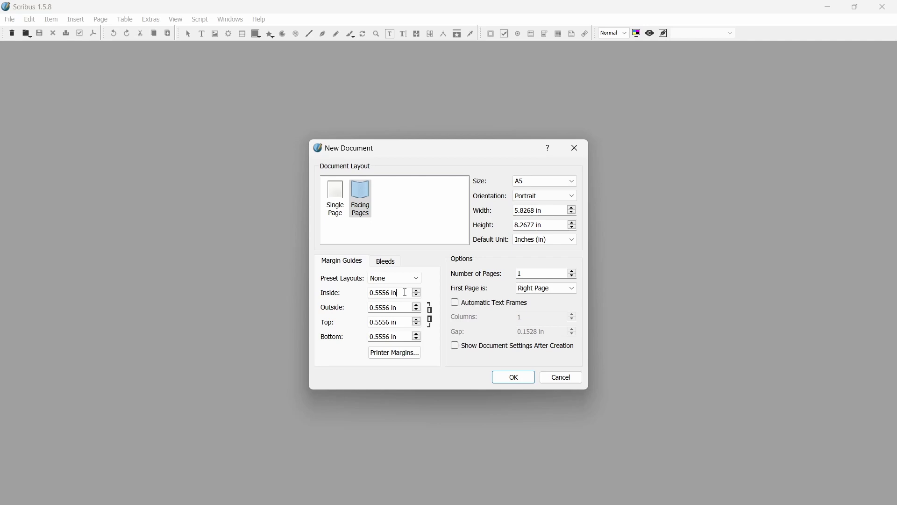
Step: Set the inside margin to 0.5 in and the outside, top and bottom margins to 0.25 in, with no preset layout
left_click_drag(406, 293, 318, 291)
type(".5")
key("Tab")
type(".5")
key("Tab")
type("0.25")
key("Tab")
key("BackSpace")
type("0.25")
key("Tab")
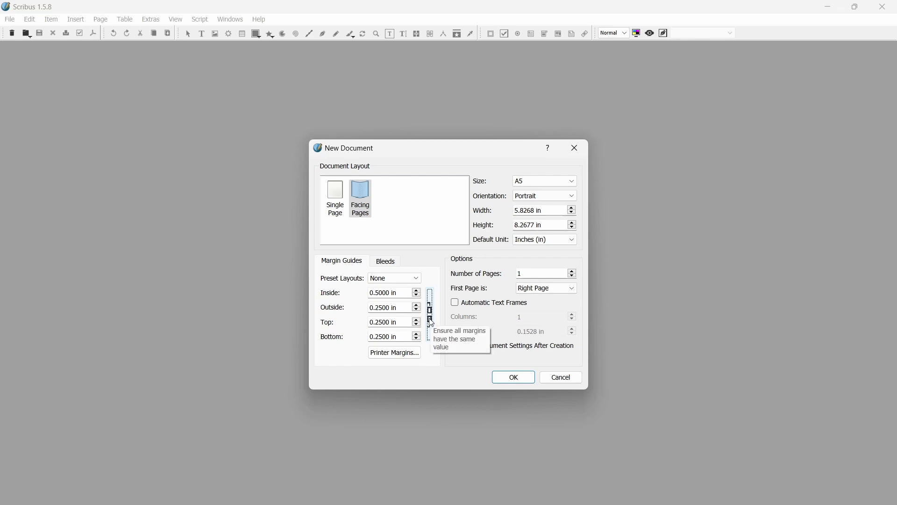
left_click(411, 280)
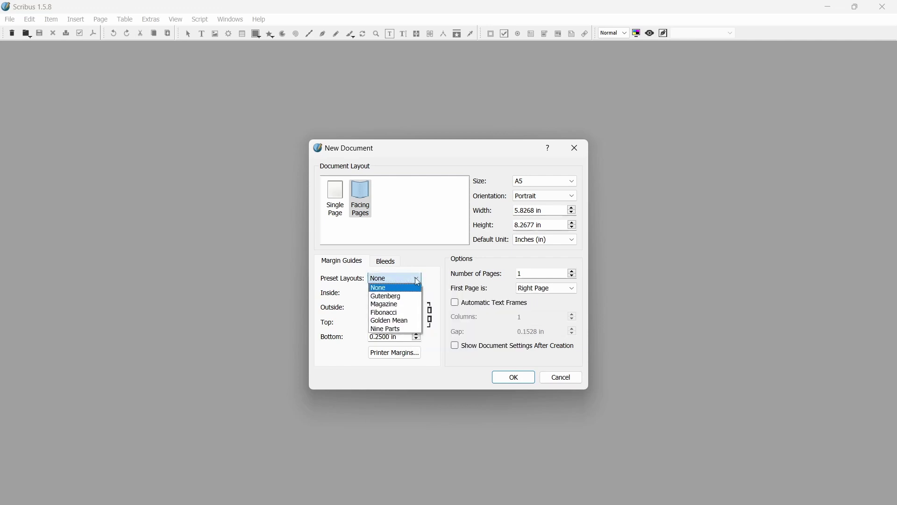
left_click(416, 279)
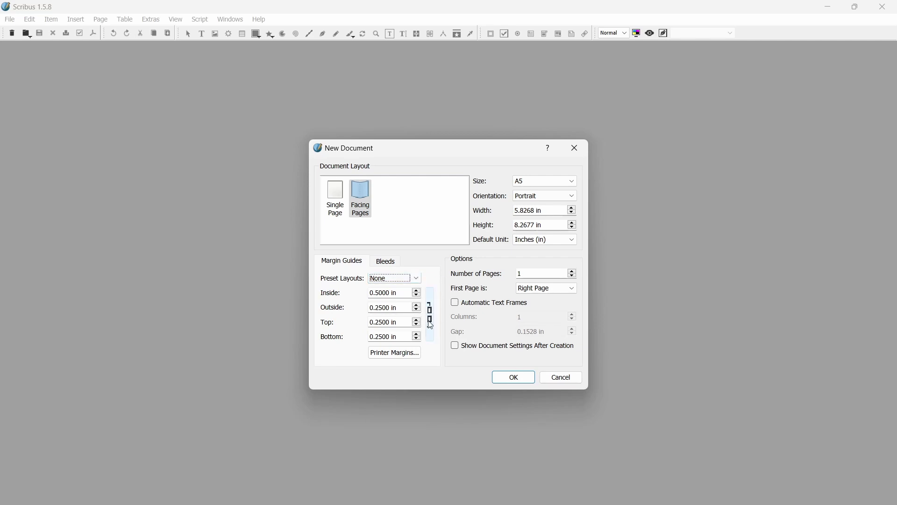
Step: Unlink the bleeds, enter 0.125 in for Outside, Top and Bottom, and create Document-1
key("ctrl+Tab")
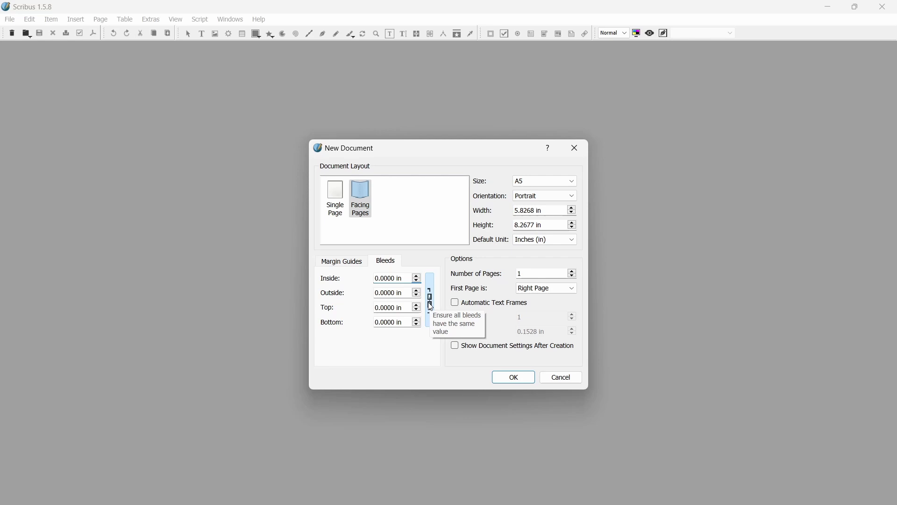
left_click(431, 307)
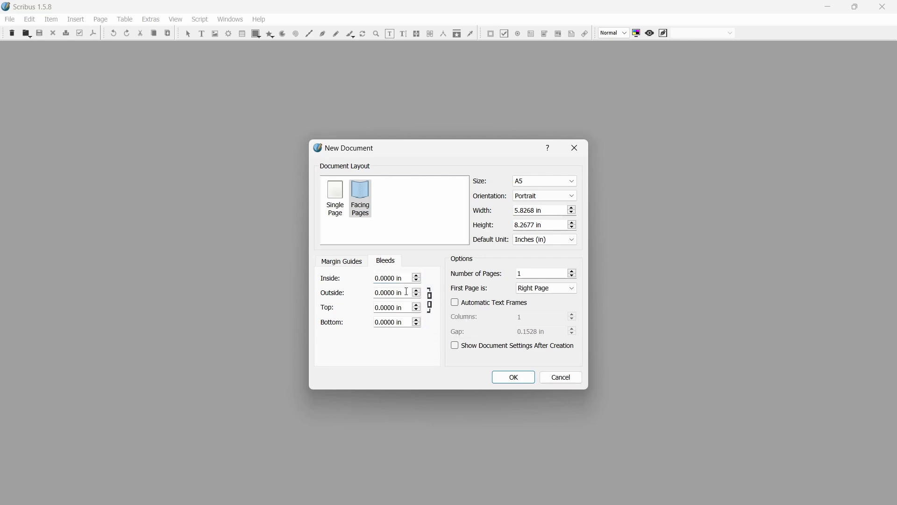
key("Tab")
type(".125")
key("Tab")
key("BackSpace")
type(".125")
key("Tab")
key("BackSpace")
type(".125")
left_click(517, 380)
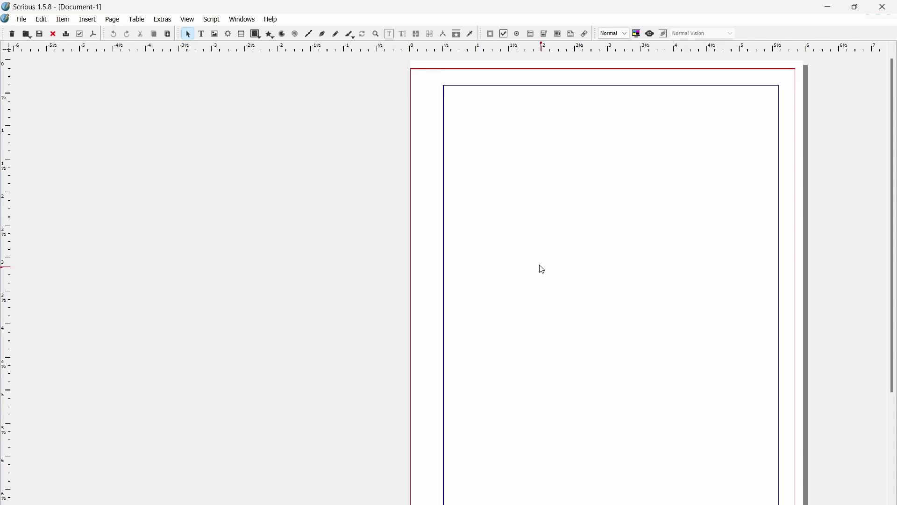
scroll(530, 274, "down", 1)
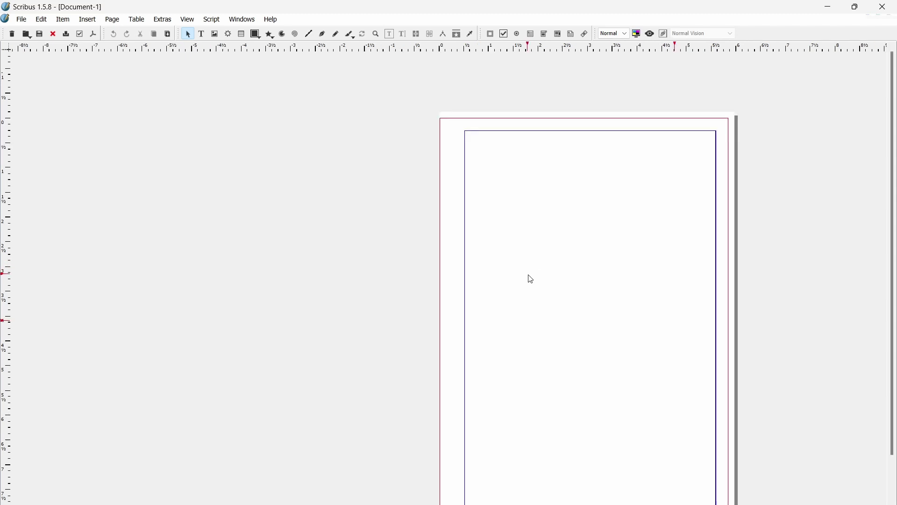
left_click(22, 20)
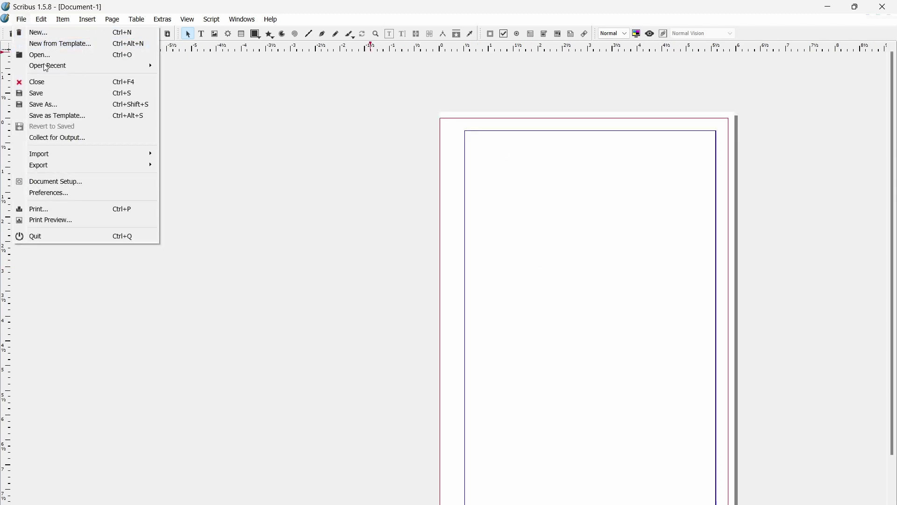
mouse_move(84, 165)
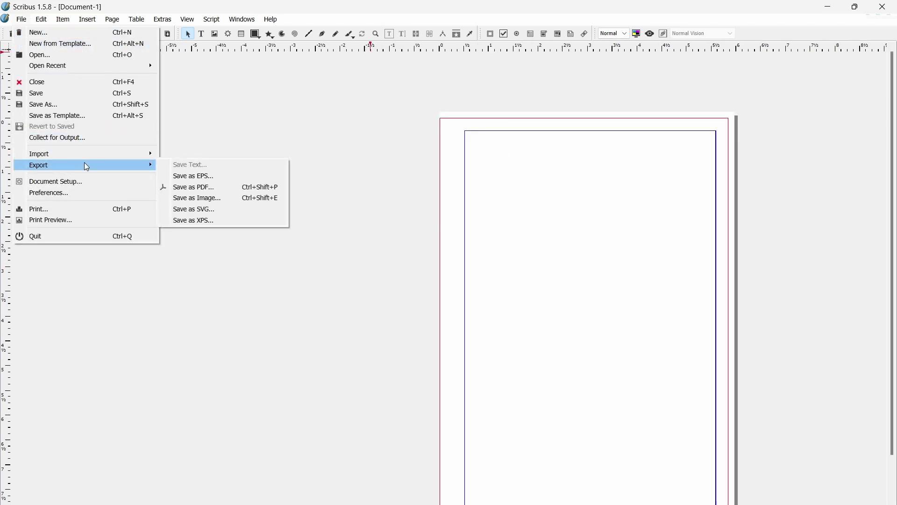
left_click(225, 187)
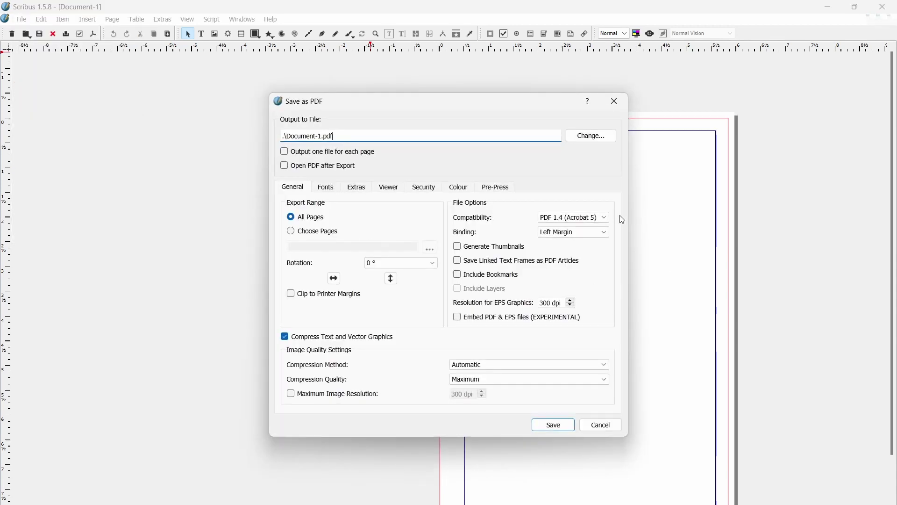
left_click(603, 218)
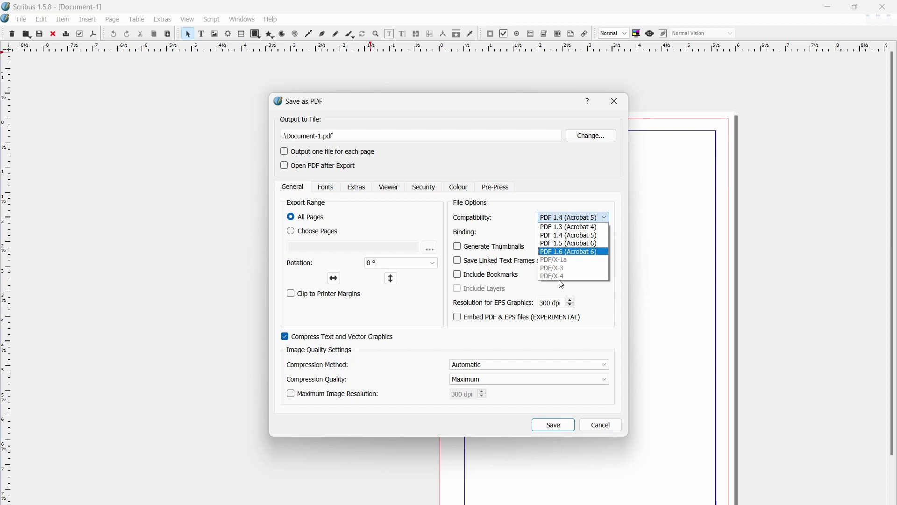
left_click(615, 101)
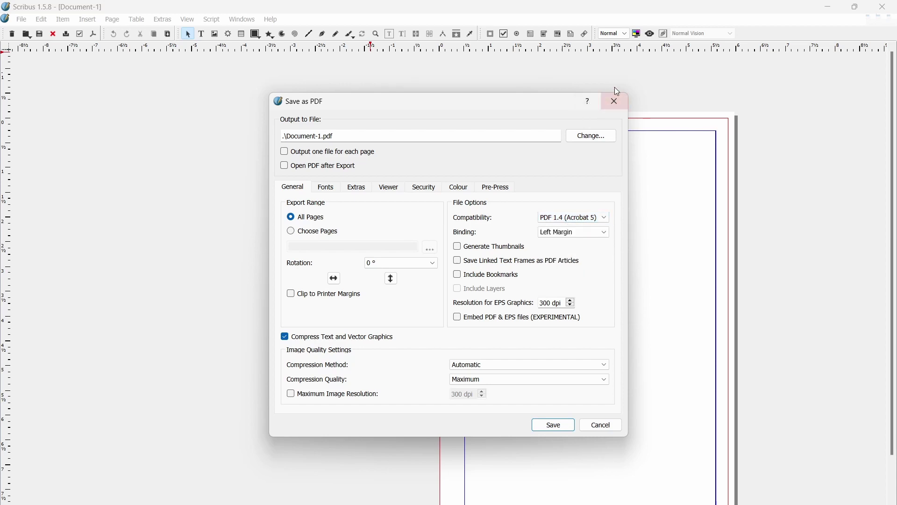
left_click(615, 100)
Step: Activate colour management in Document Setup
left_click(22, 20)
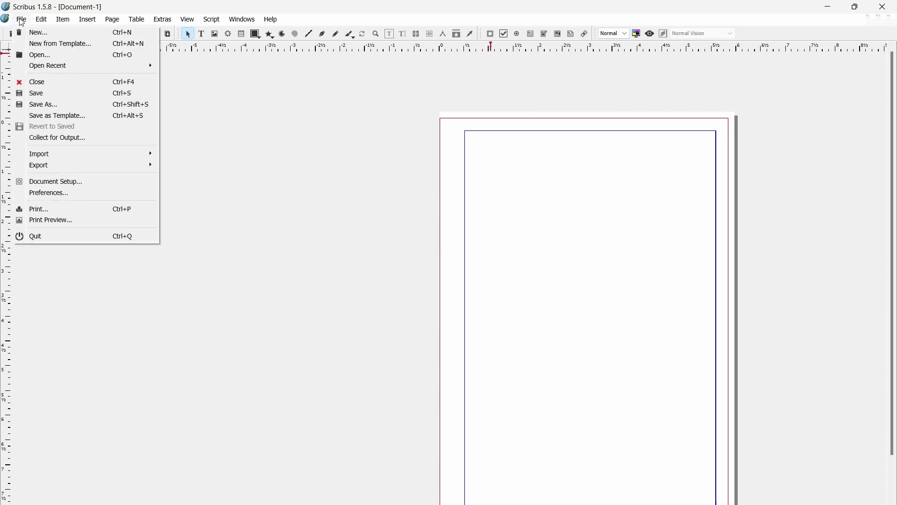
left_click(97, 183)
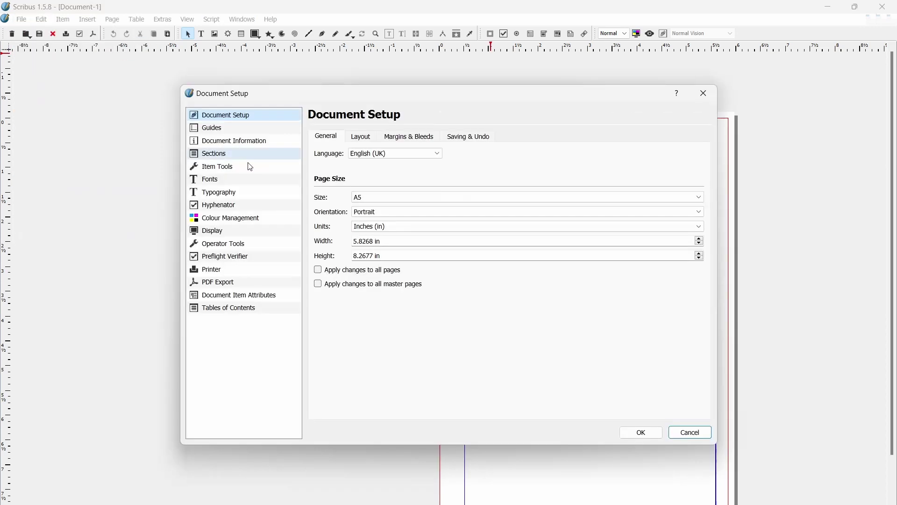
left_click(253, 223)
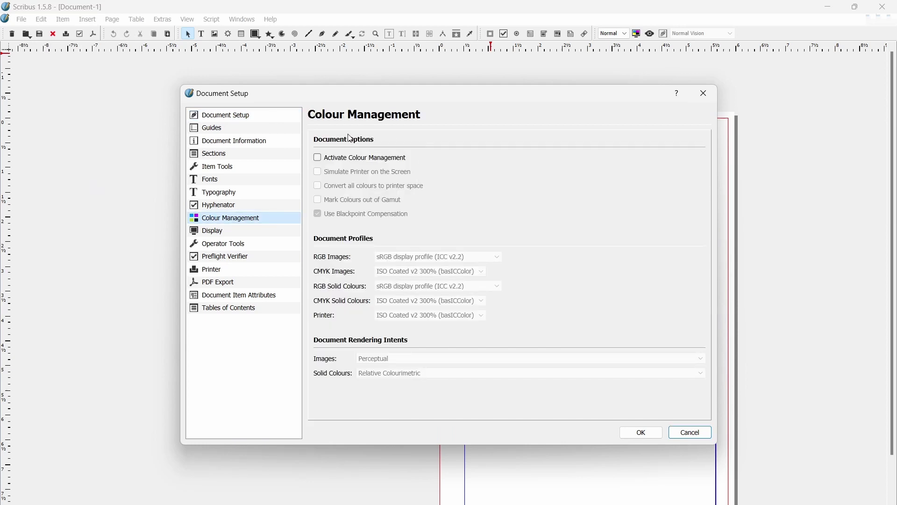
left_click(346, 158)
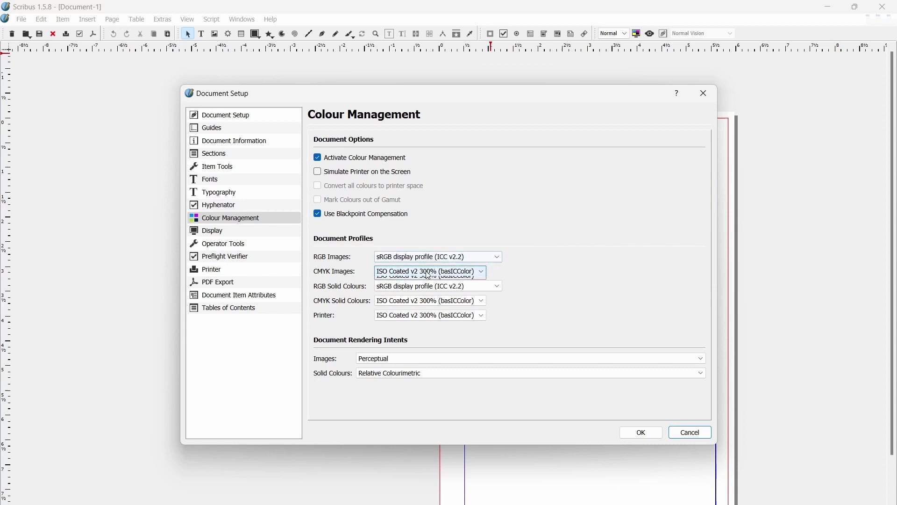
Step: Use CGATS21_CRPC1.icc for CMYK images, CMYK solid colours and the printer profile
left_click(481, 272)
left_click(424, 291)
left_click(425, 301)
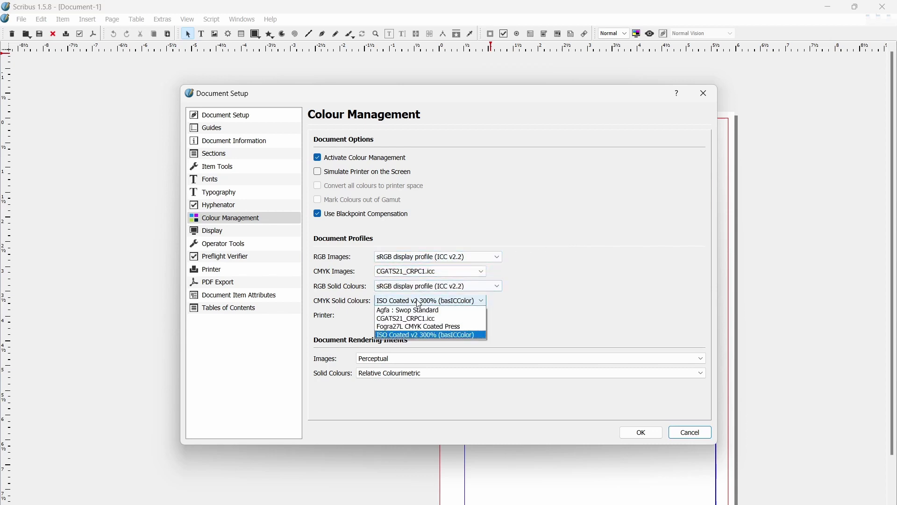
left_click(407, 319)
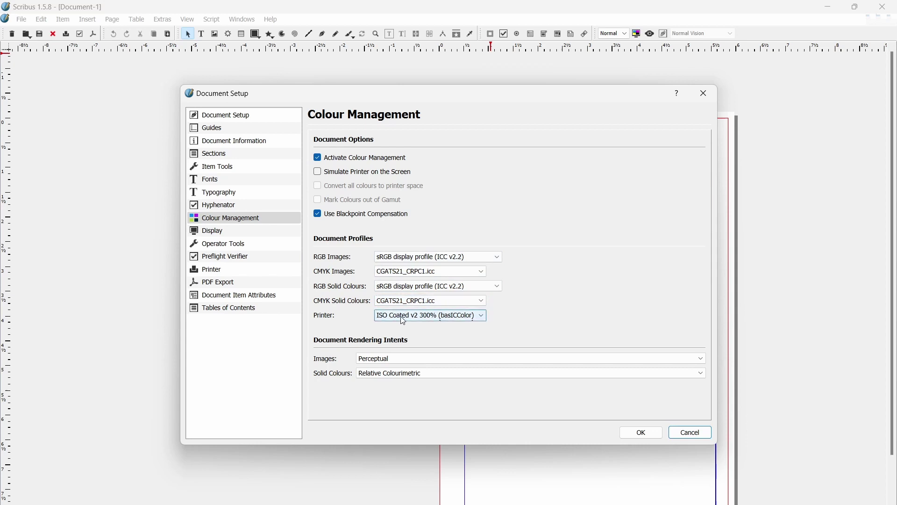
left_click(405, 323)
left_click(406, 328)
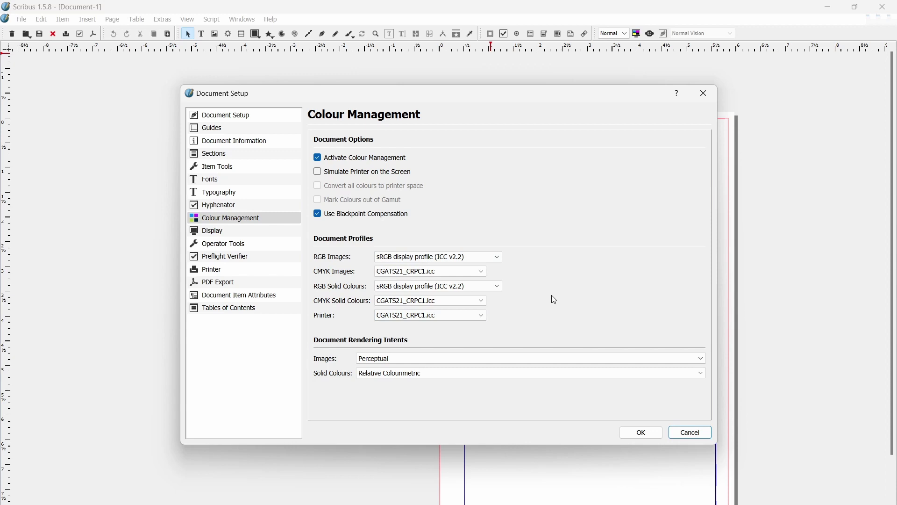
Step: Set the Preflight Verifier output profile to PDF/X-1a with a 300 dpi minimum resolution
left_click(253, 262)
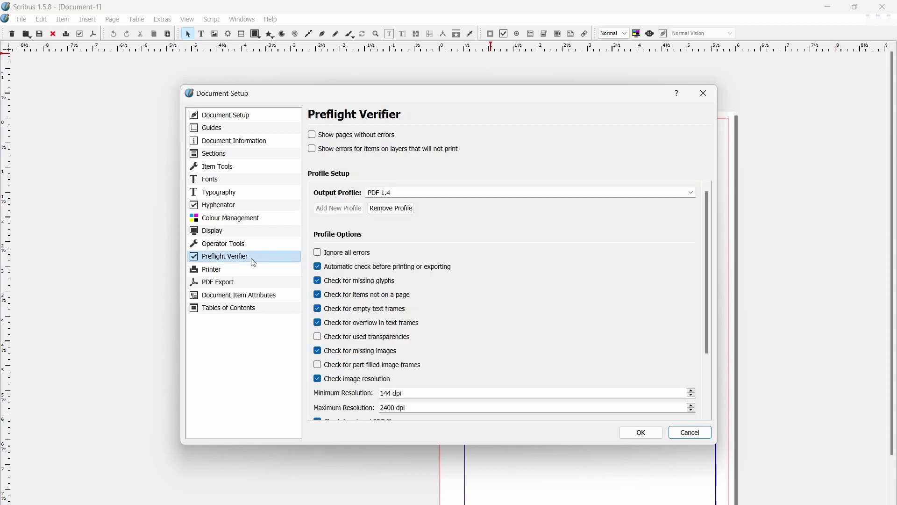
left_click(499, 192)
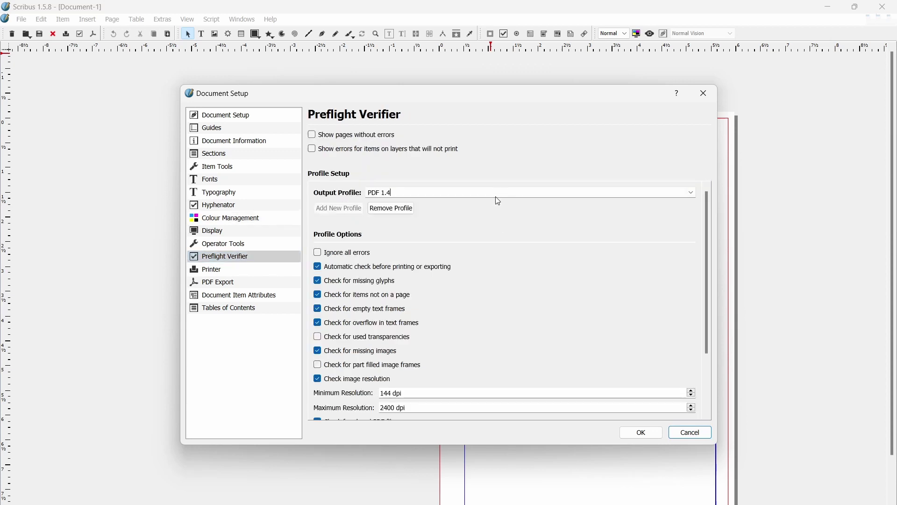
left_click(693, 193)
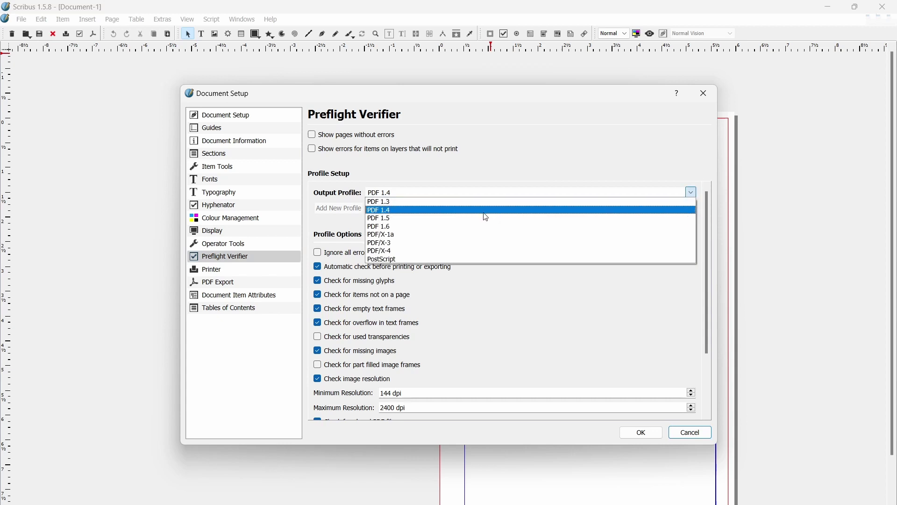
left_click(428, 235)
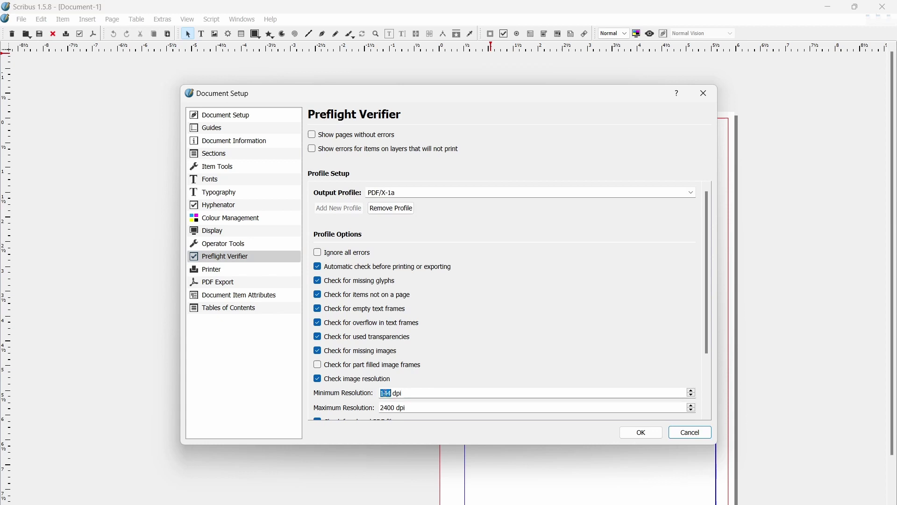
type("300")
scroll(608, 336, "down", 4)
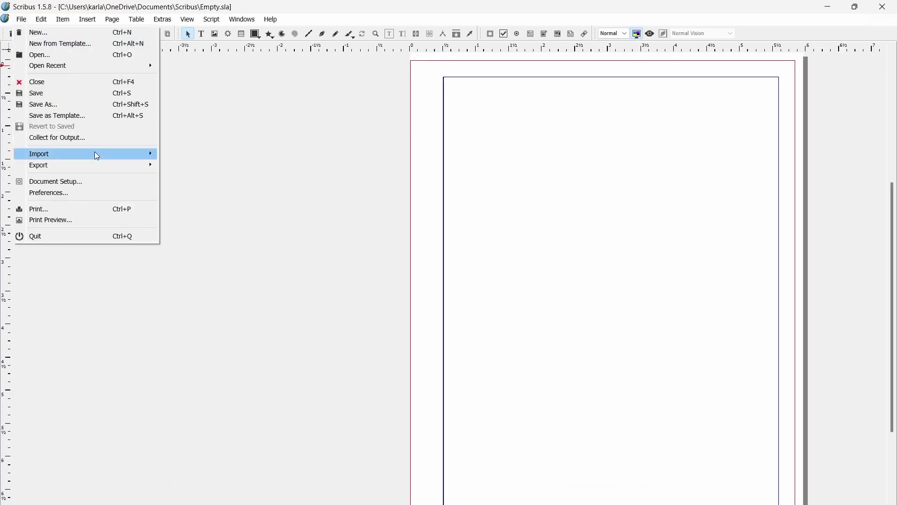
Step: Open Save as PDF and expand the list of Compatibility versions
mouse_move(102, 166)
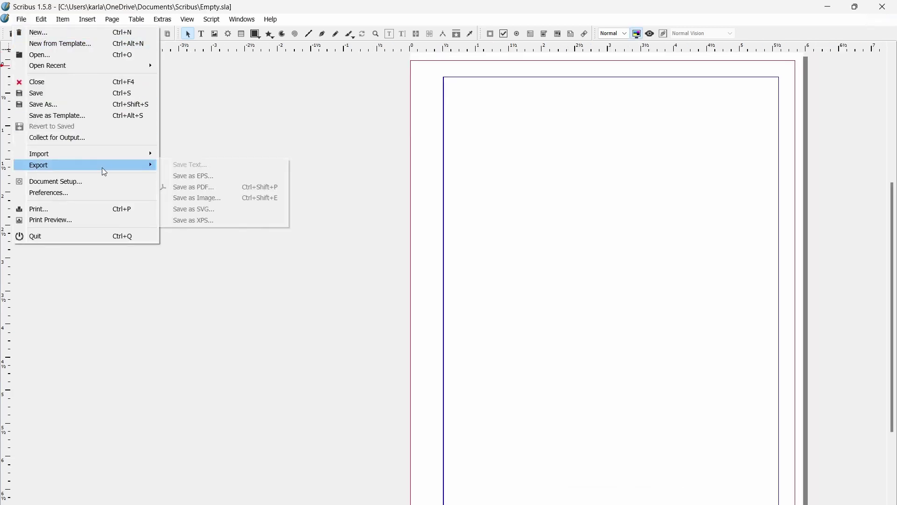
left_click(231, 187)
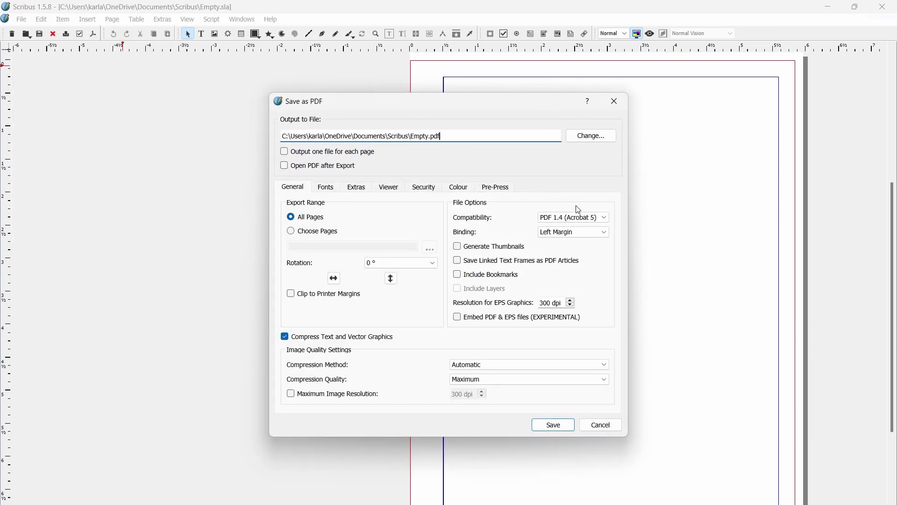
left_click(578, 218)
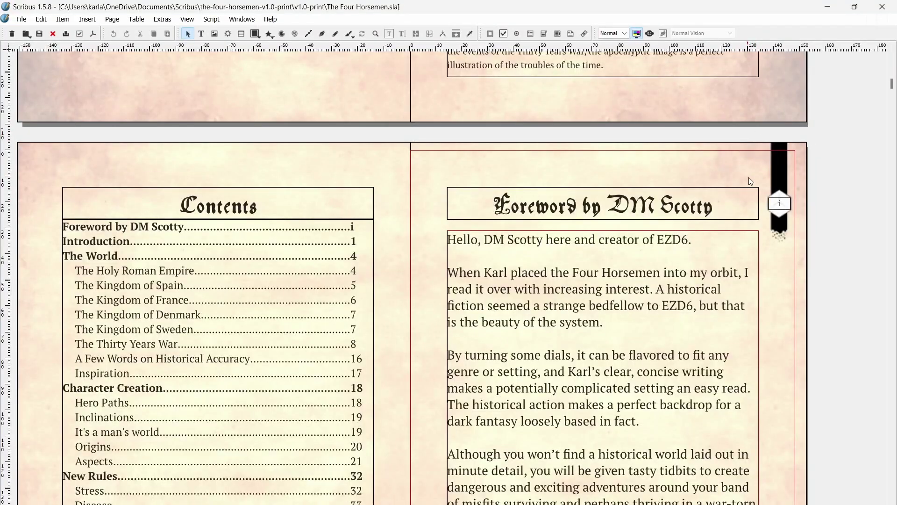
Step: Scroll down to pages 2–3 showing the introduction's battle engraving
left_click_drag(893, 90, 894, 181)
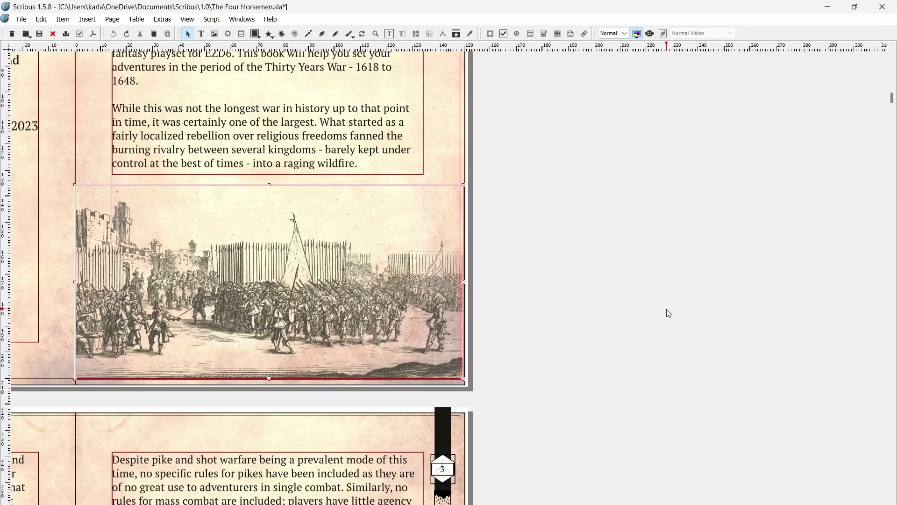
Step: Try moving the engraving onto the pasteboard, undo back to its original place, then switch to the other copy
left_click_drag(280, 306, 582, 297)
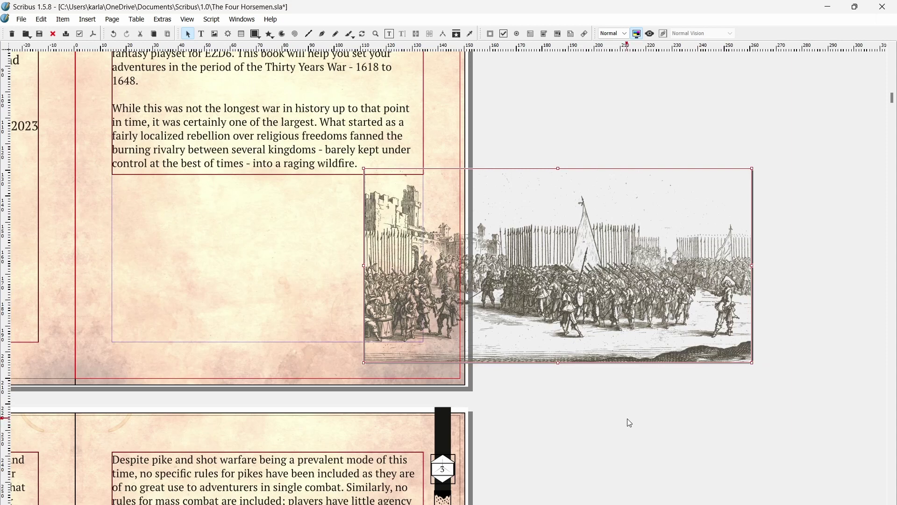
key("ctrl+z")
key("ctrl+z")
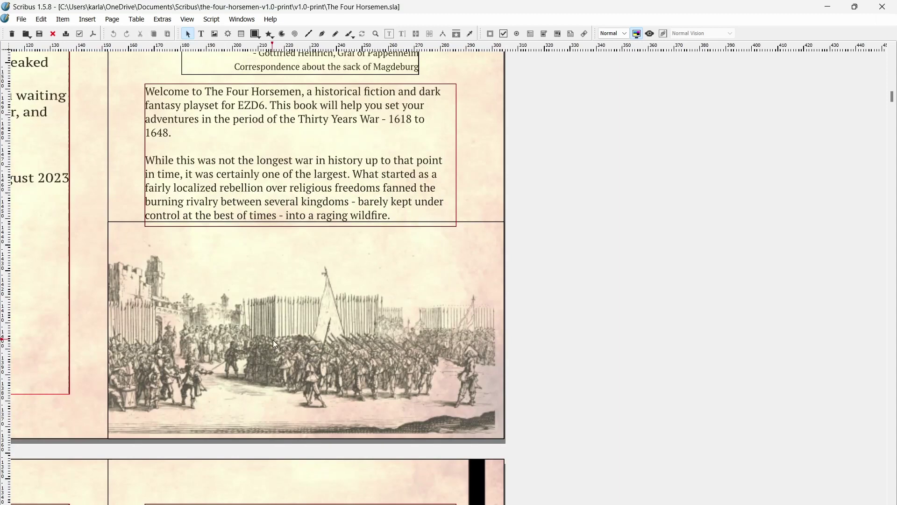
left_click(272, 340)
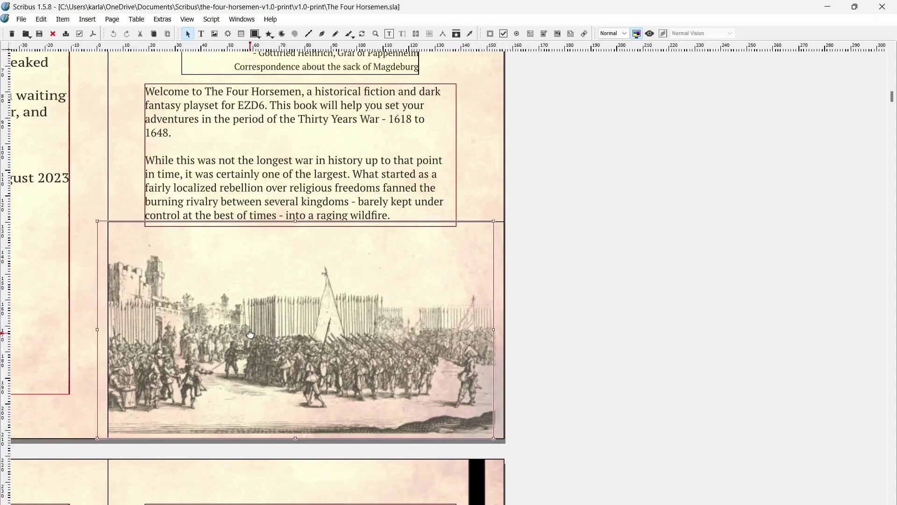
left_click_drag(250, 334, 603, 321)
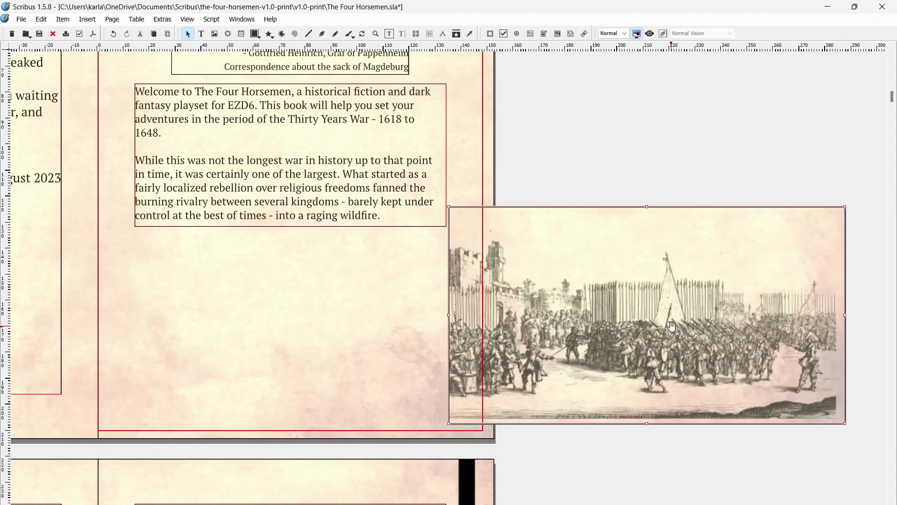
left_click_drag(673, 326, 526, 277)
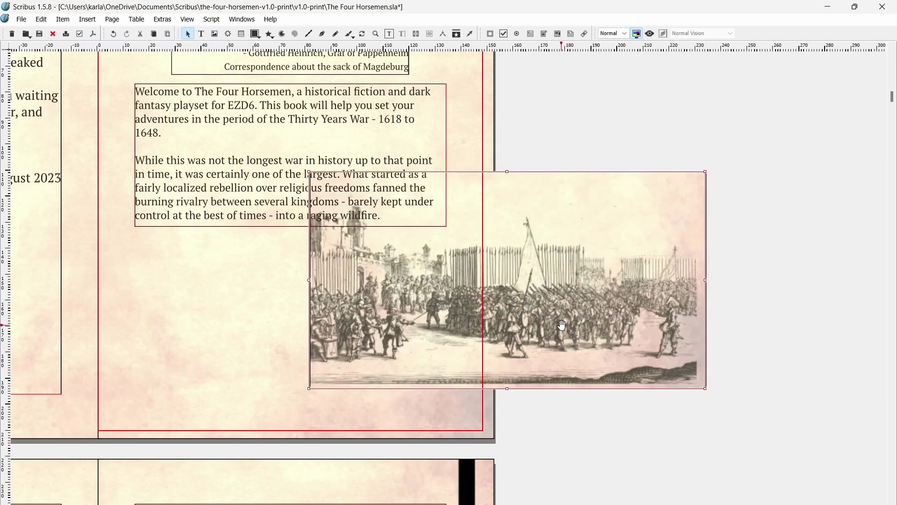
key("ctrl+z")
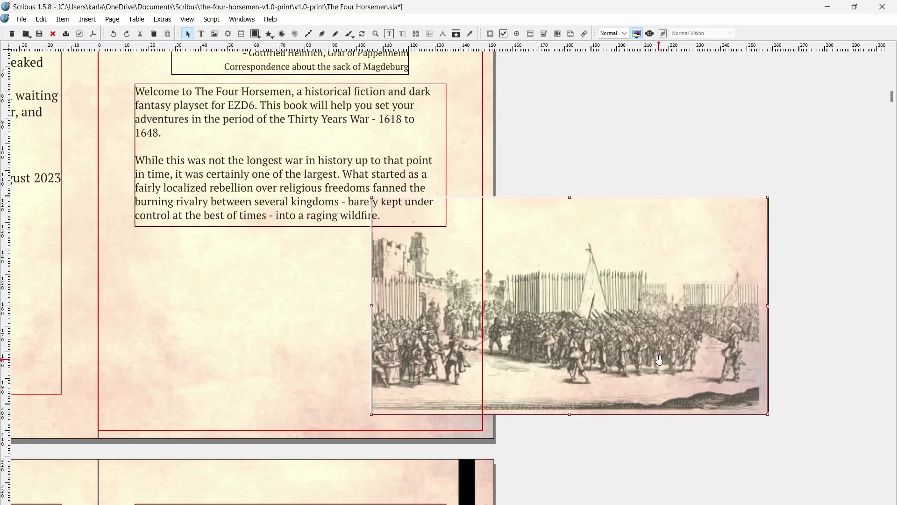
key("ctrl+z")
key("ctrl+z")
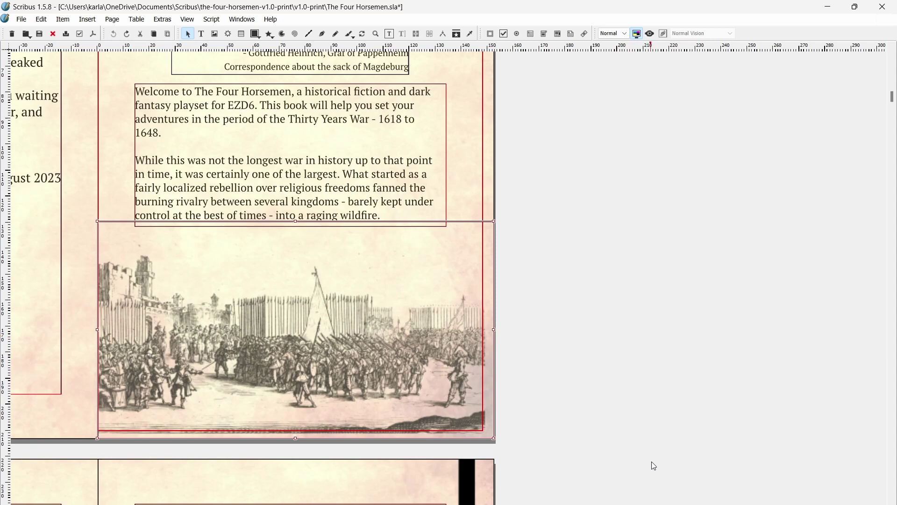
key("alt+Tab")
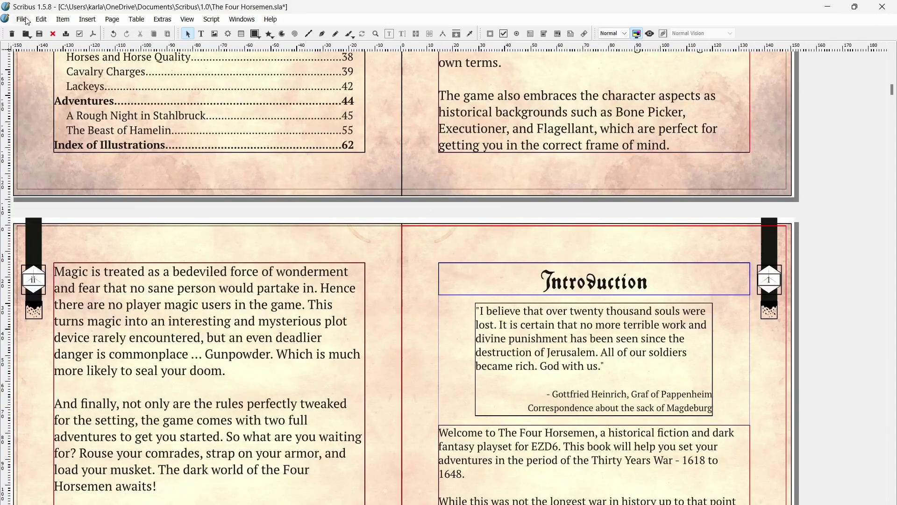
Step: Start the PDF export and enlarge the Preflight Verifier report to read the issues
left_click(25, 20)
mouse_move(93, 165)
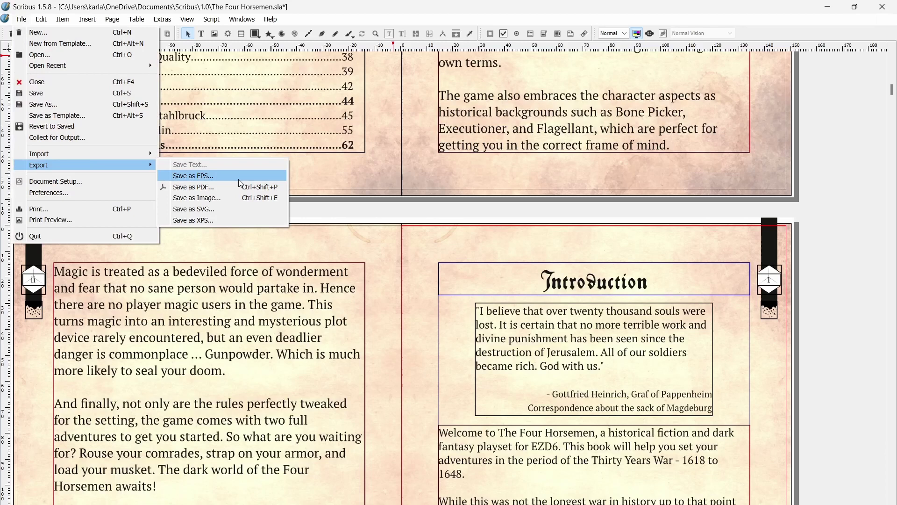
left_click(232, 186)
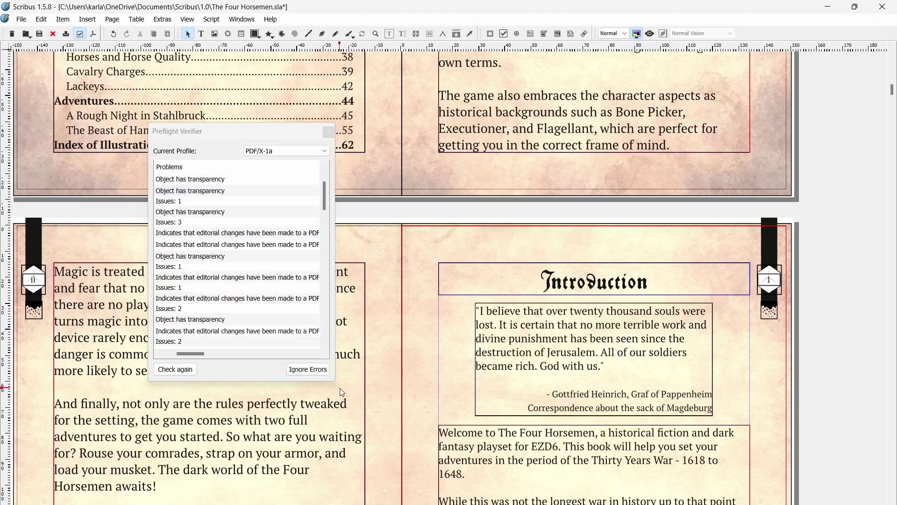
left_click_drag(335, 380, 453, 476)
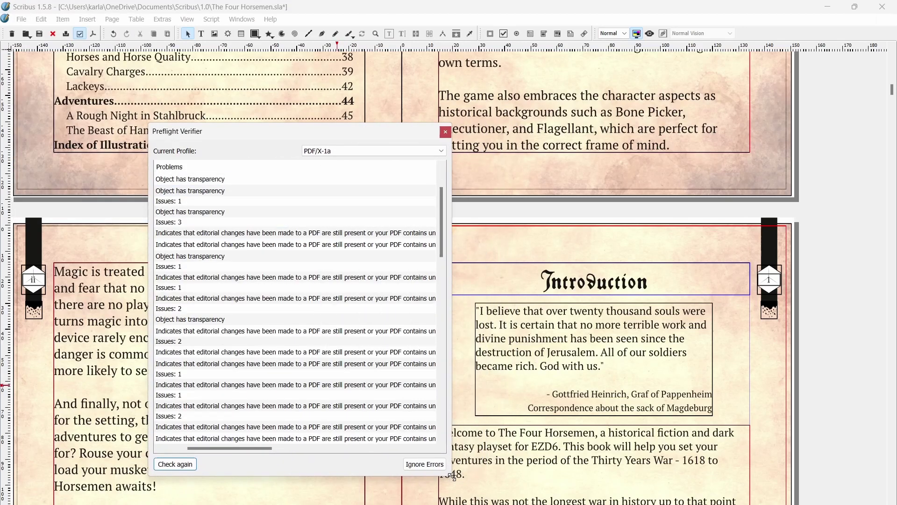
Step: Turn off Is PDF Bookmark for the Introduction heading and recheck preflight
left_click(301, 331)
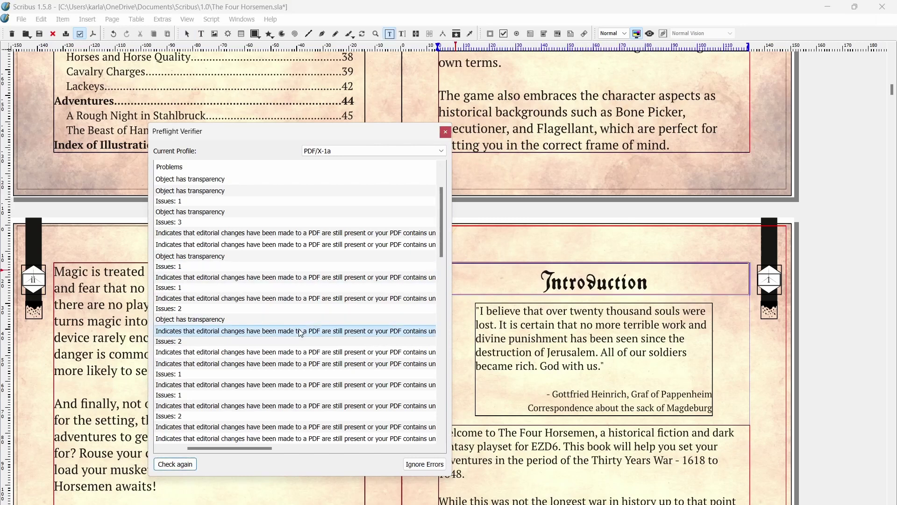
right_click(682, 269)
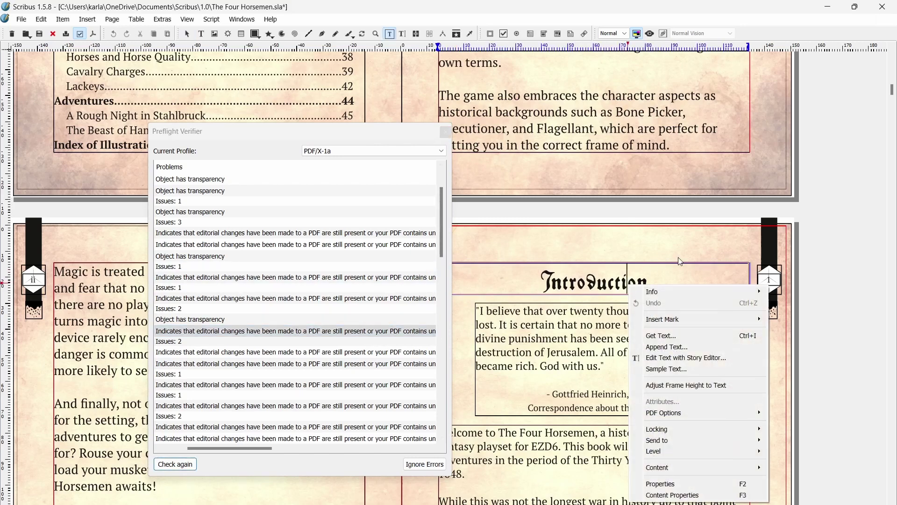
right_click(682, 270)
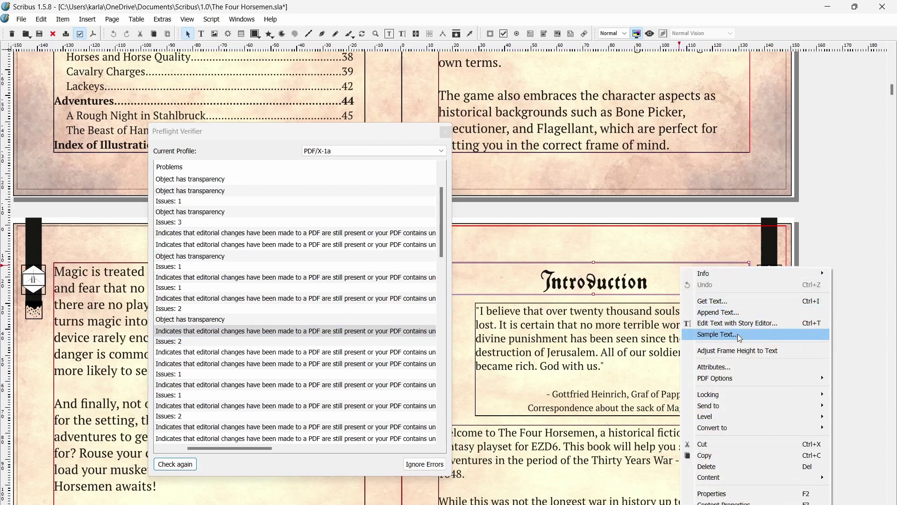
mouse_move(733, 382)
left_click(613, 390)
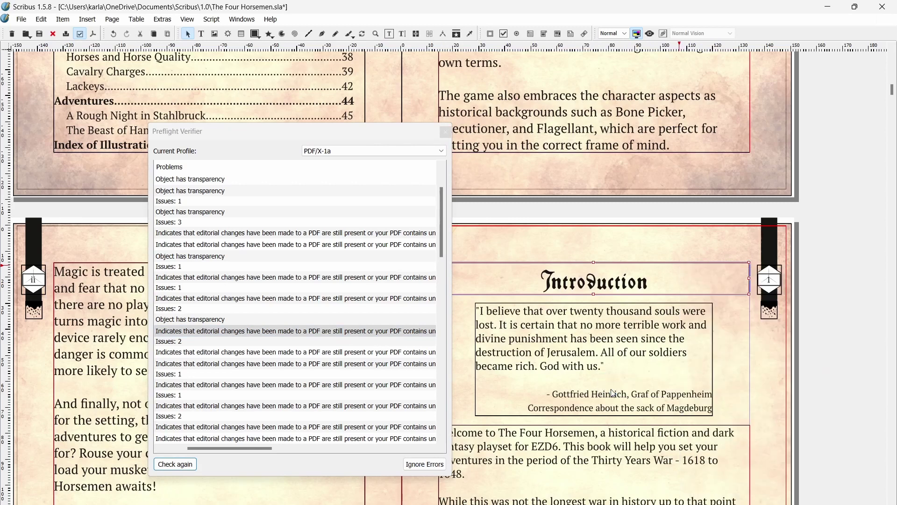
left_click(172, 464)
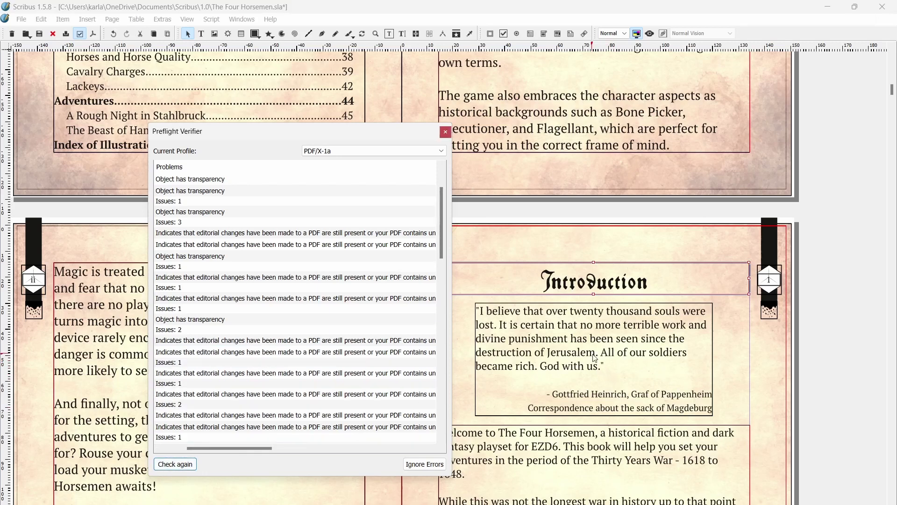
Step: Turn off Is PDF Bookmark for The World heading on page 4 and recheck preflight
left_click(329, 337)
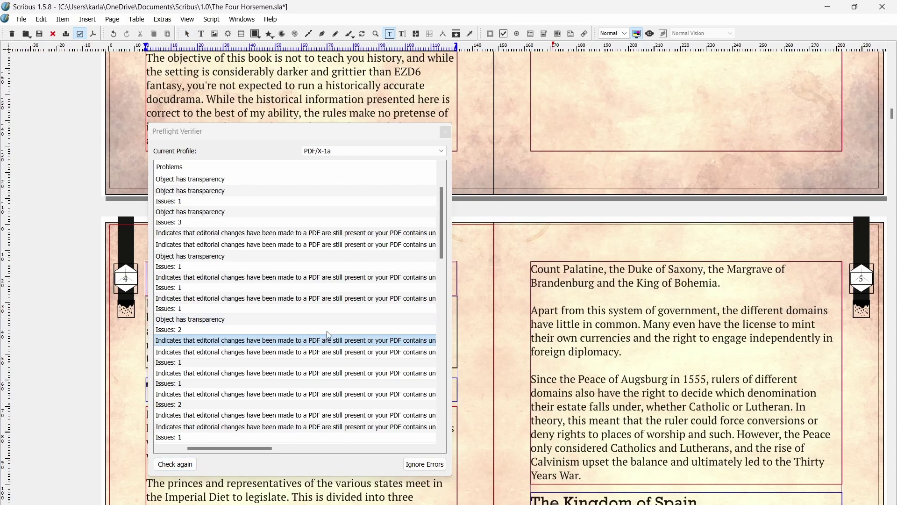
left_click_drag(314, 131, 654, 134)
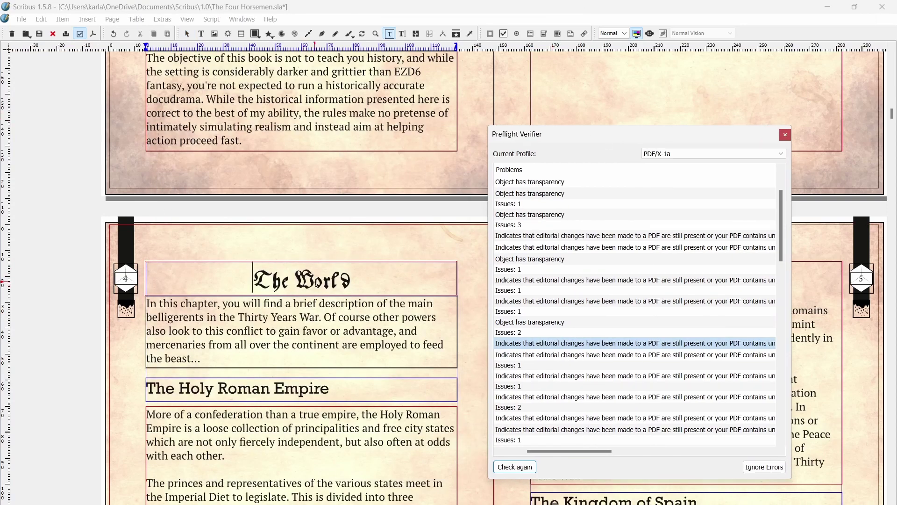
right_click(316, 283)
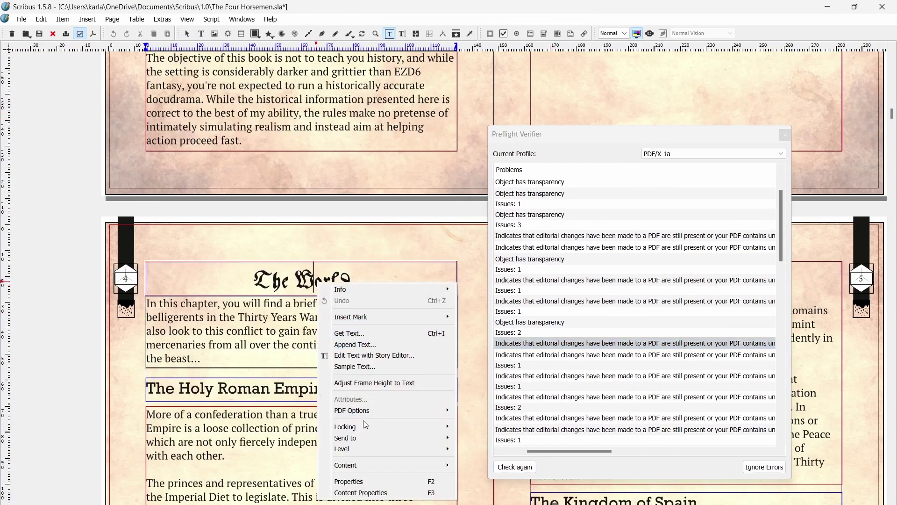
mouse_move(361, 407)
left_click(471, 420)
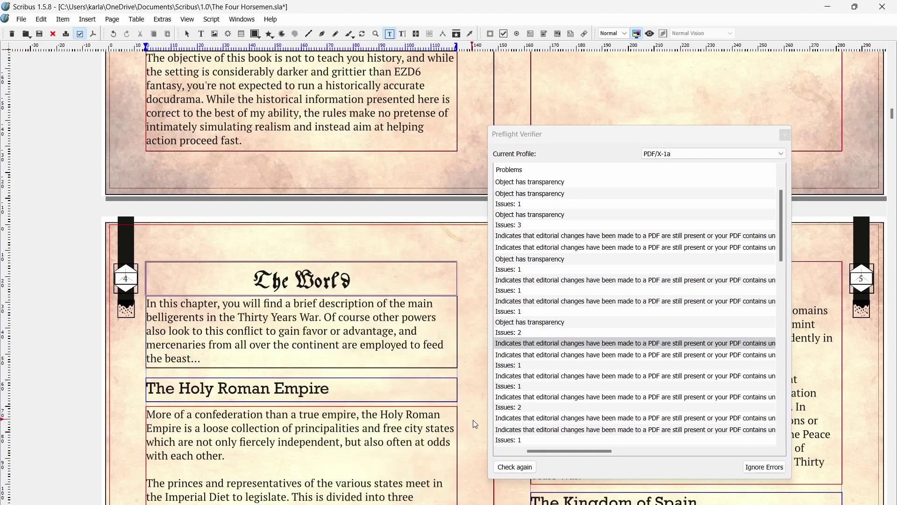
left_click(510, 467)
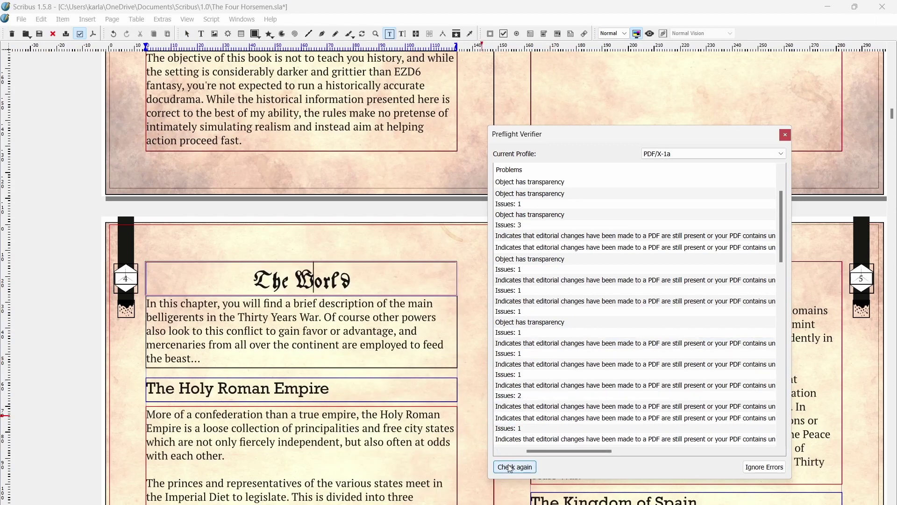
Step: Bring up the context options for The Holy Roman Empire frame
right_click(327, 392)
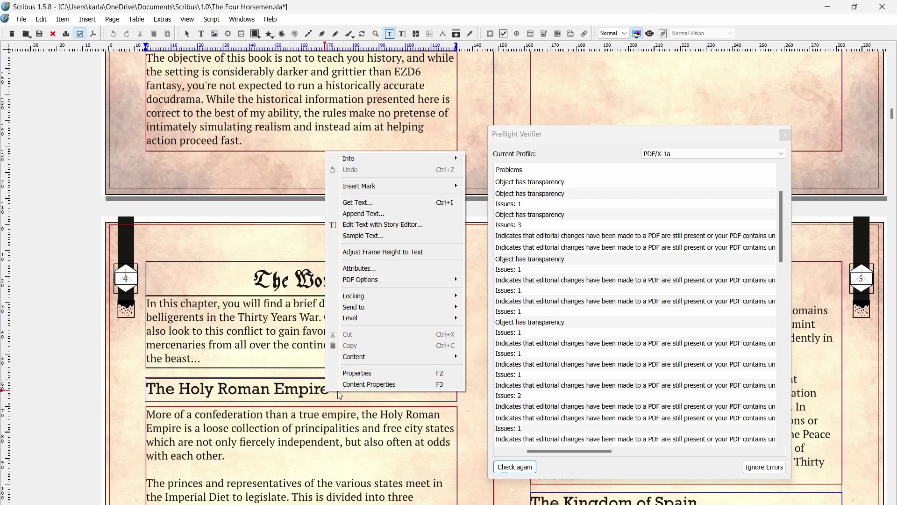
mouse_move(419, 353)
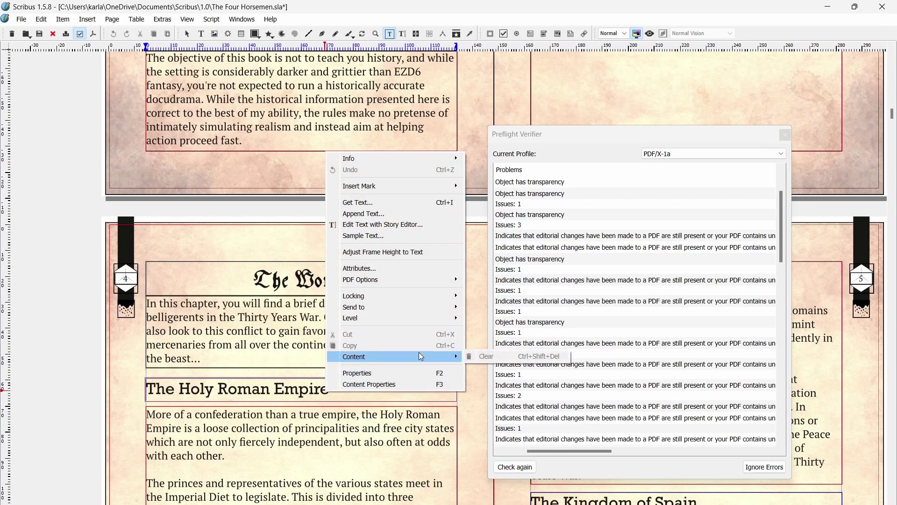
mouse_move(391, 278)
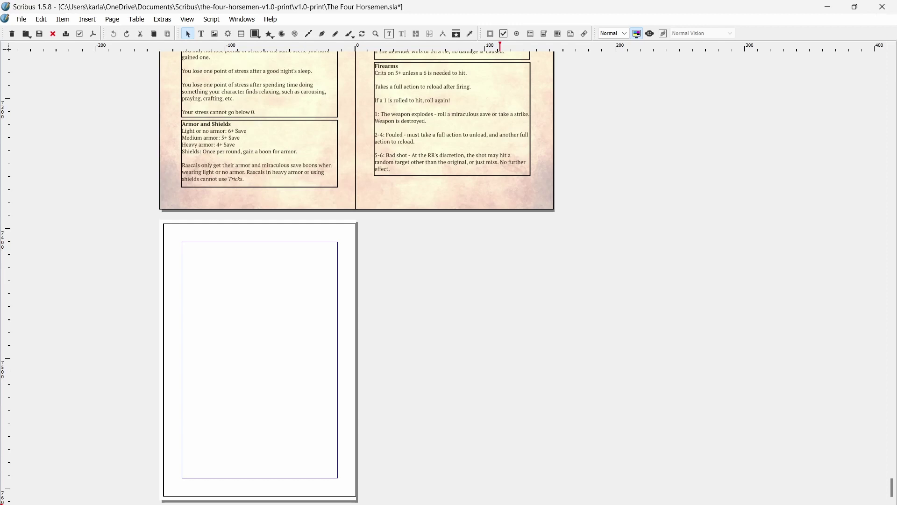
Step: Export The Four Horsemen.pdf as PDF/X-1a after reviewing the Fonts, Colour and Pre-Press settings
left_click(22, 19)
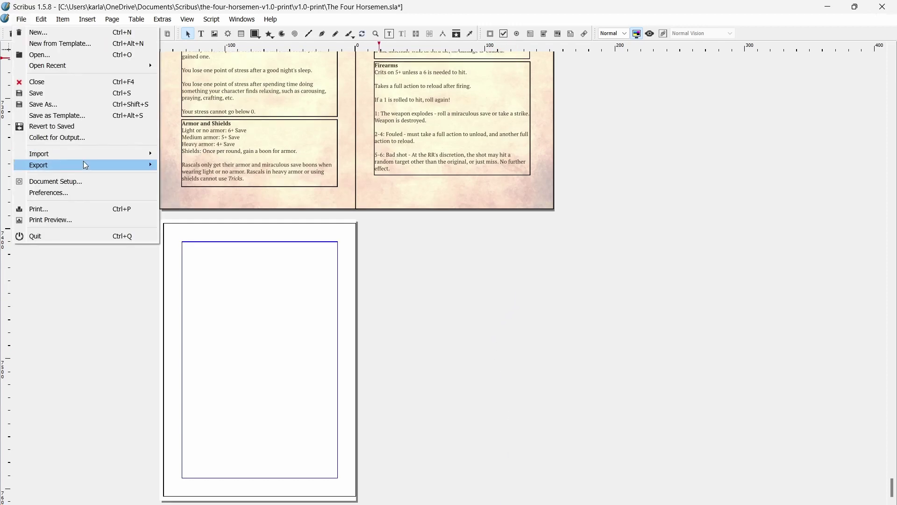
mouse_move(91, 166)
left_click(200, 187)
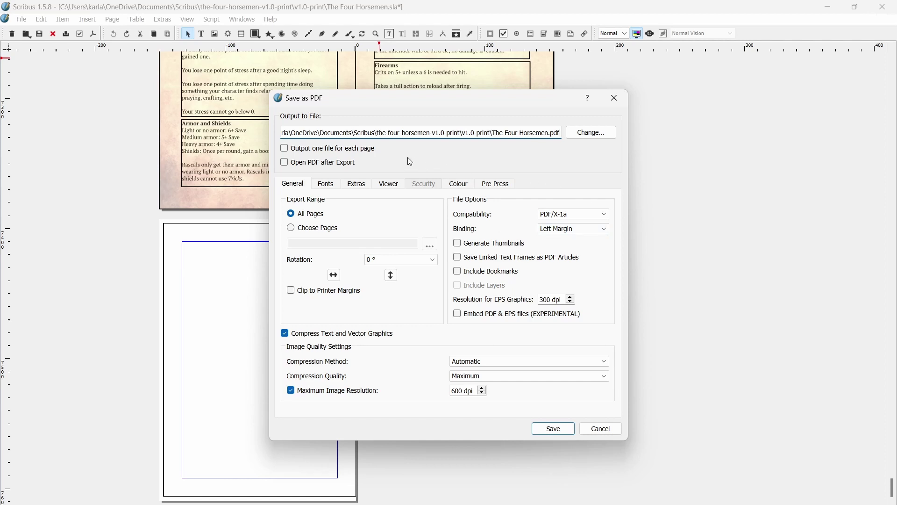
left_click(332, 185)
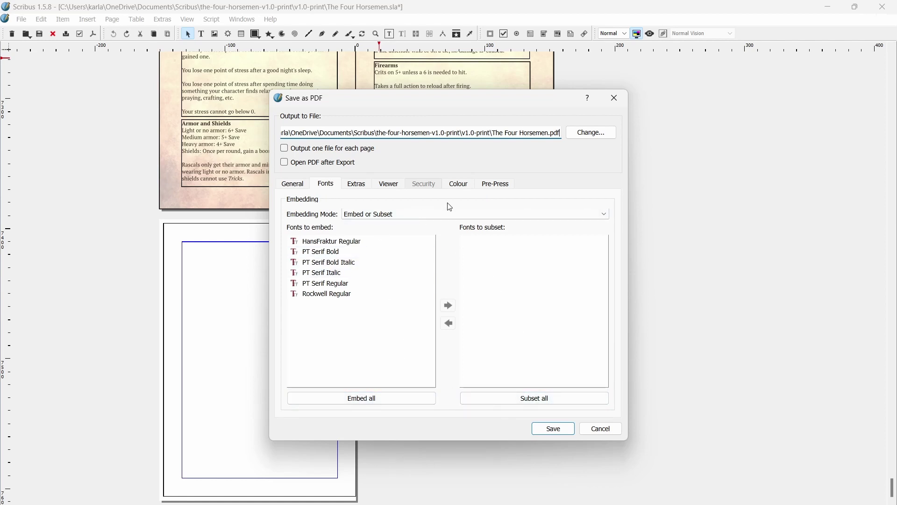
left_click(465, 185)
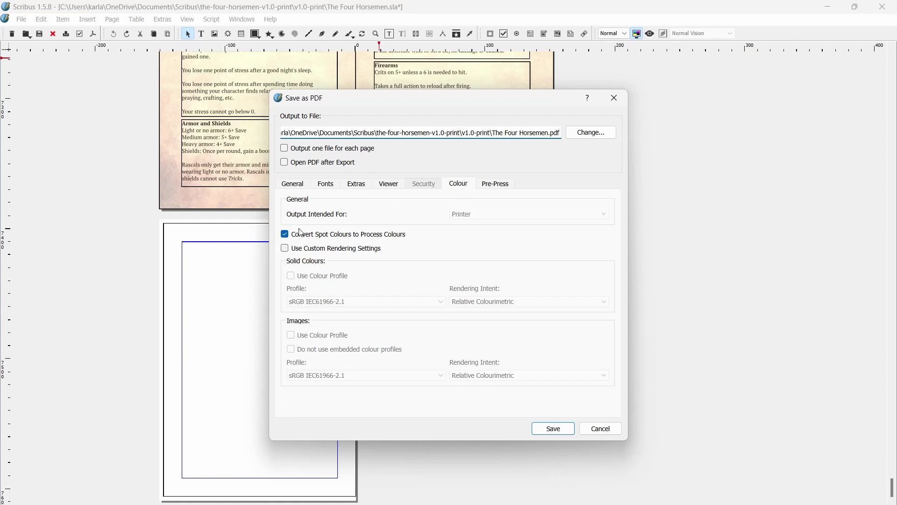
left_click(498, 185)
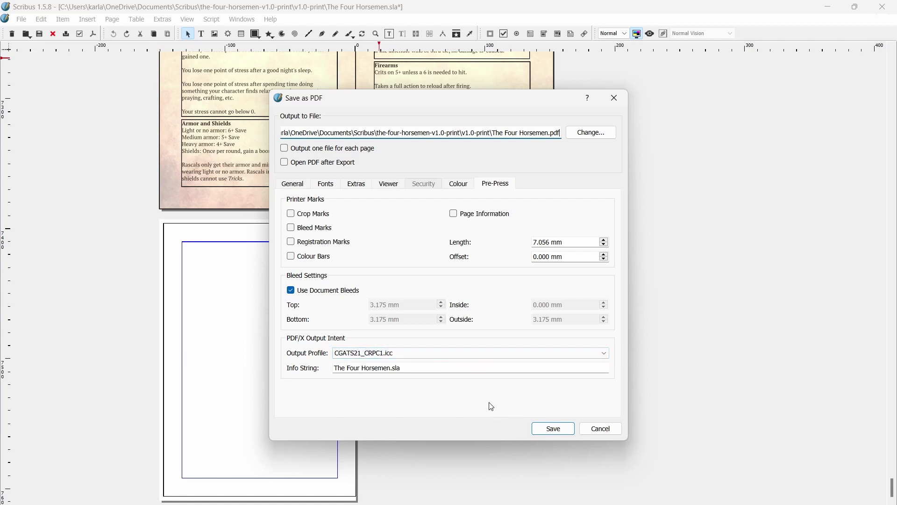
left_click(553, 430)
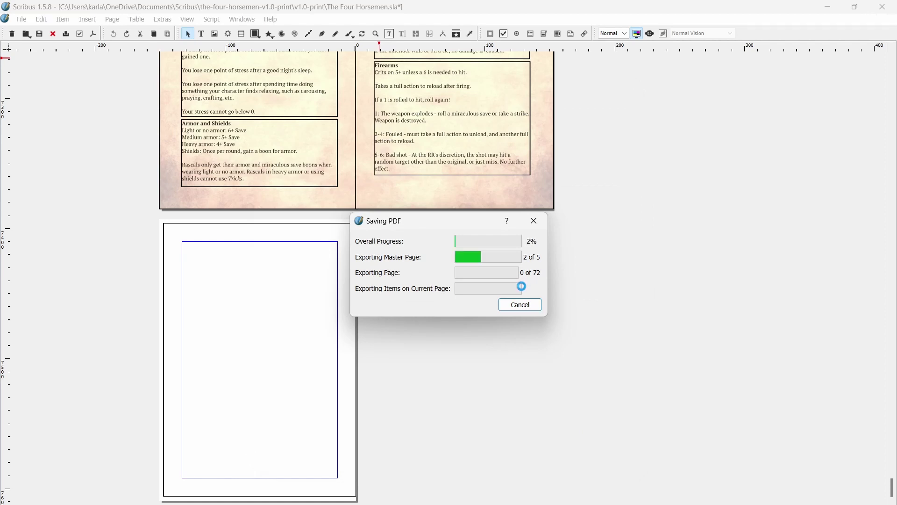